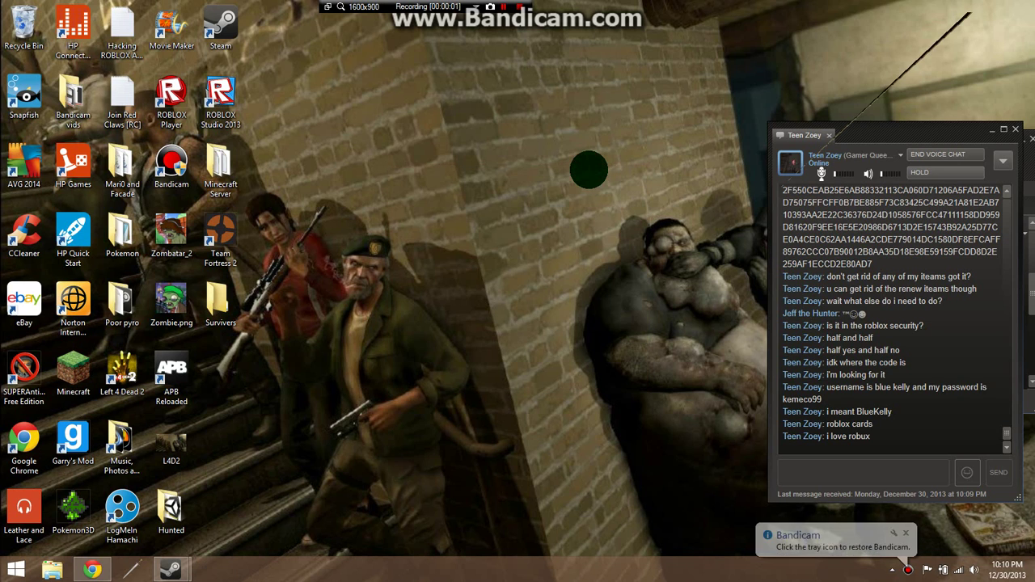
- Close the cookie hacking tab and log into Roblox with the saved username and password
left_click(87, 570)
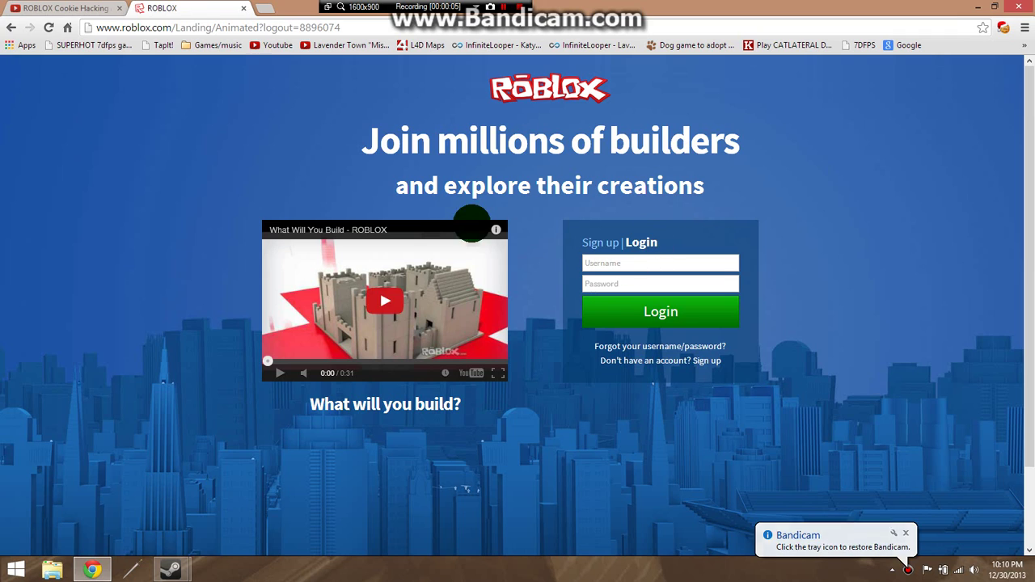
left_click(119, 9)
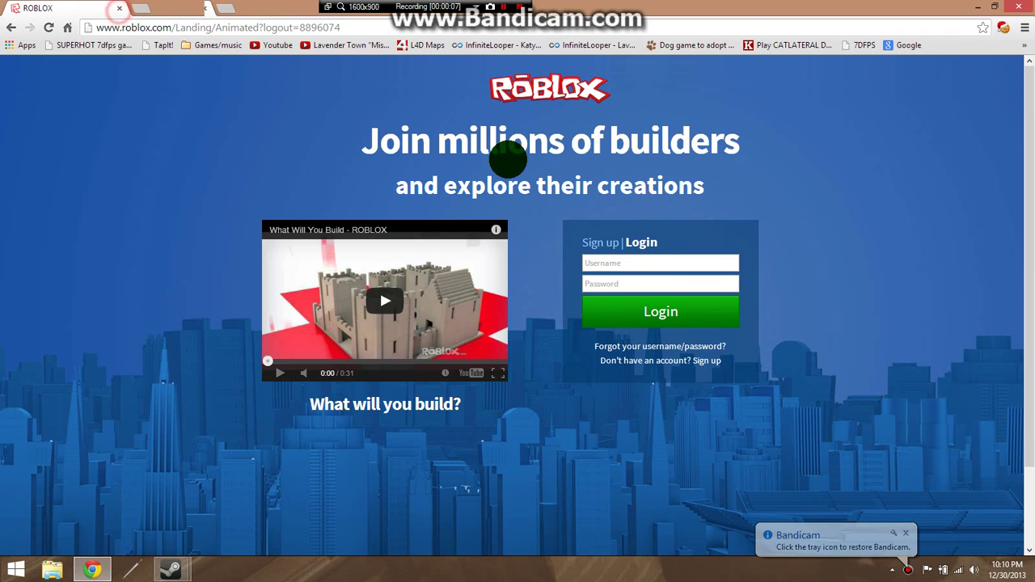
left_click(655, 269)
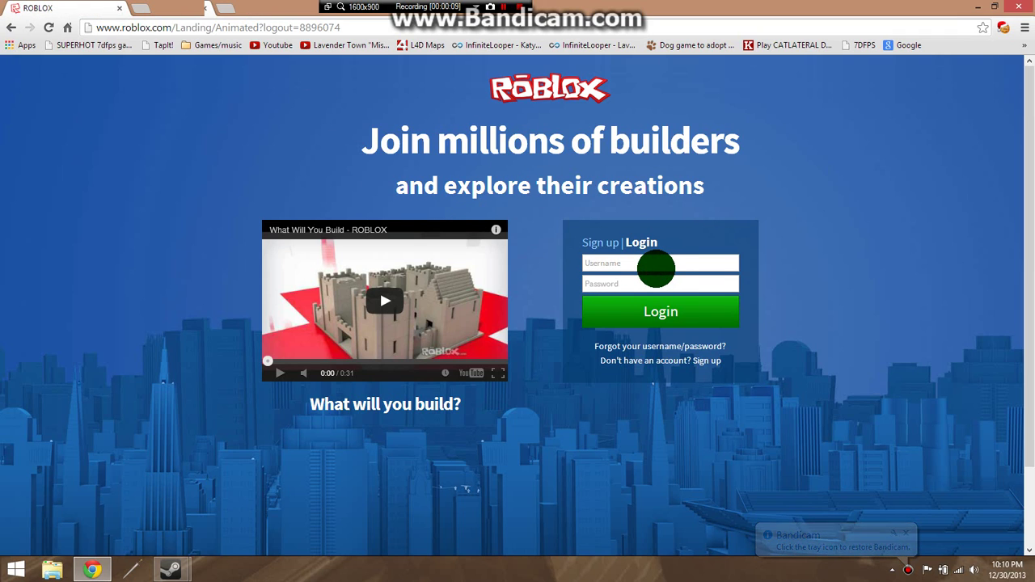
type("gary")
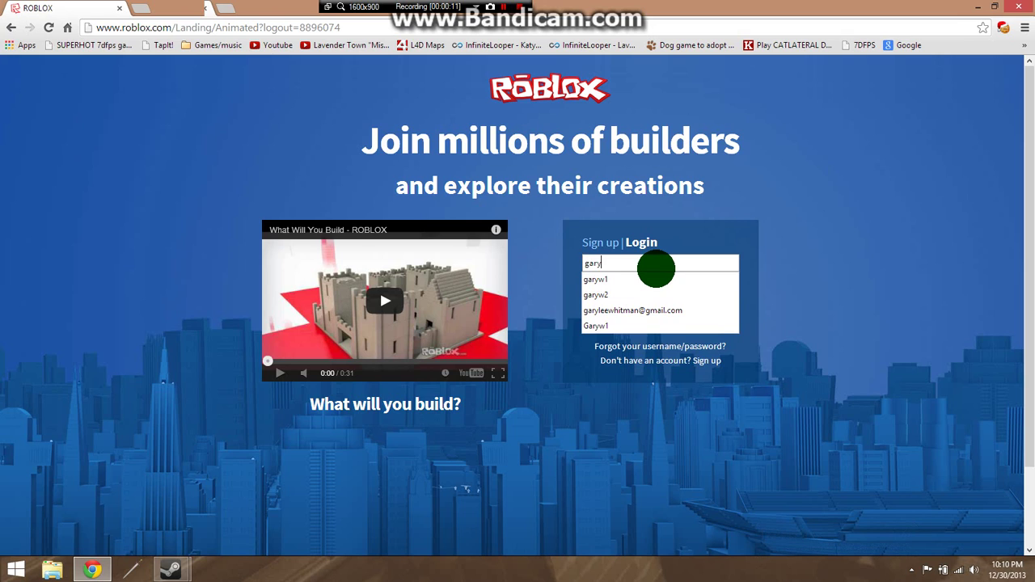
type("w1")
left_click(795, 314)
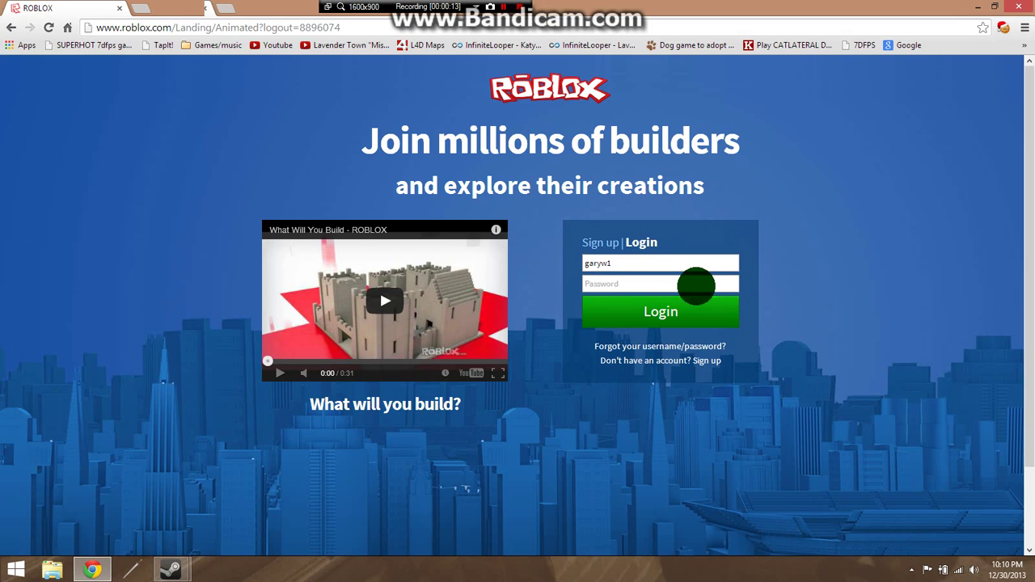
left_click(694, 284)
left_click(692, 313)
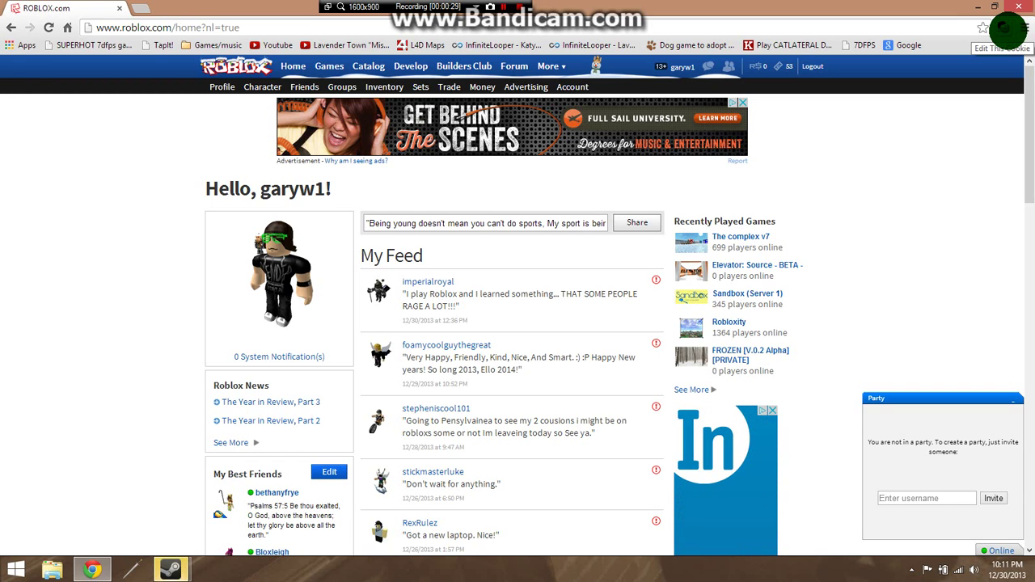
- Replace the .ROBLOSECURITY cookie value with the pasted session token, save it, and reload Roblox
left_click(1003, 28)
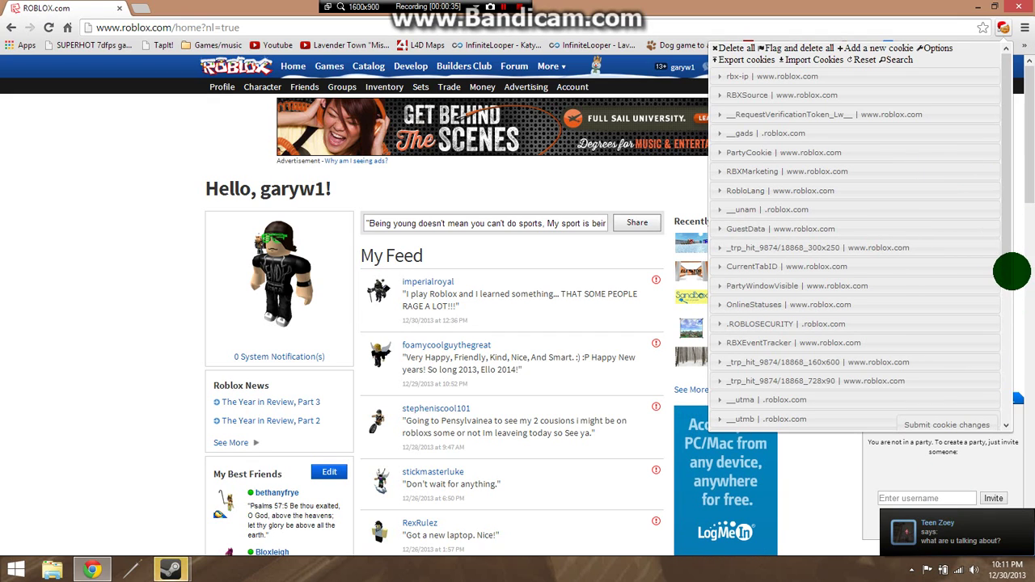
left_click(935, 325)
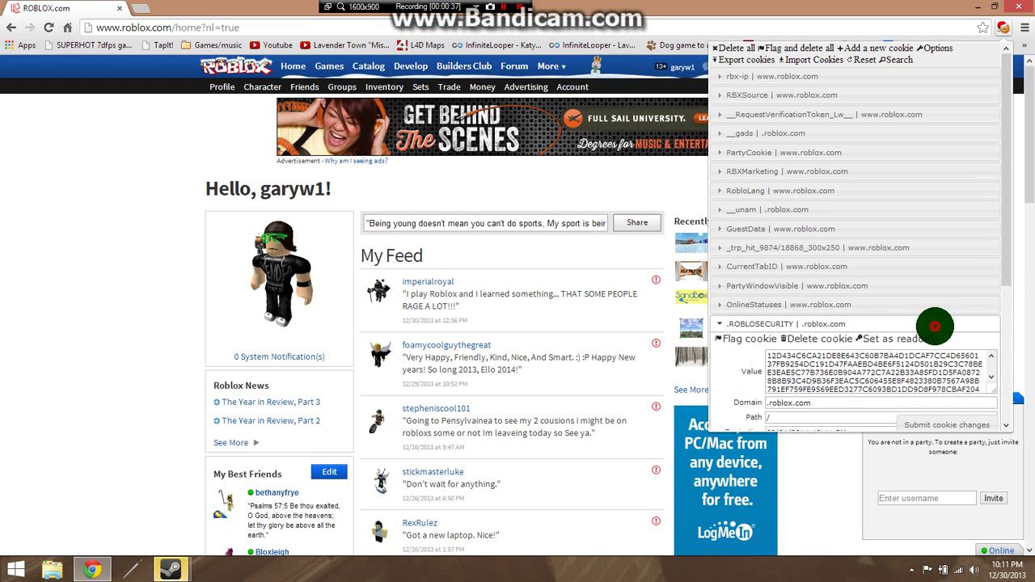
left_click(871, 324)
left_click(942, 326)
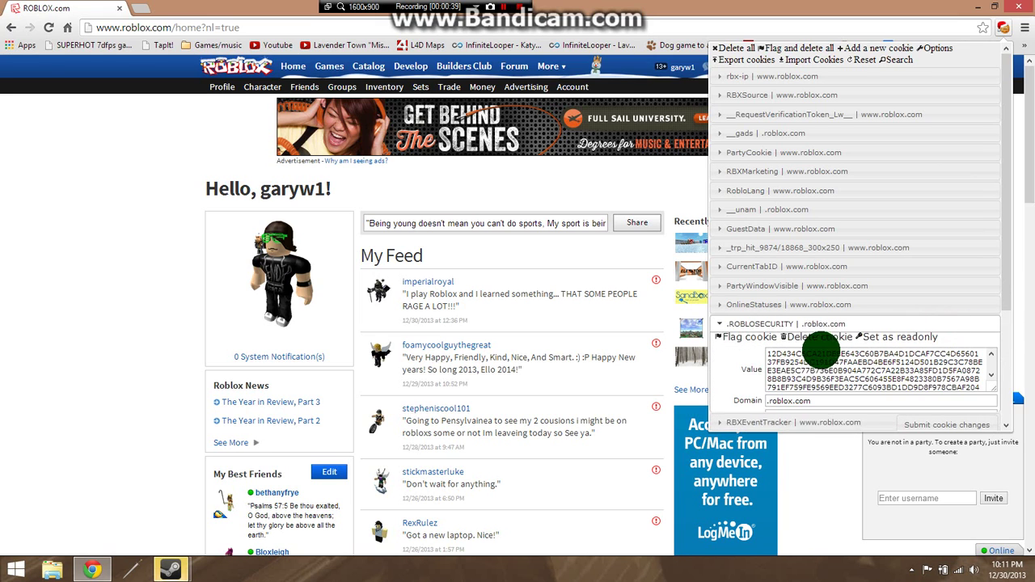
left_click(767, 358)
key("BackSpace")
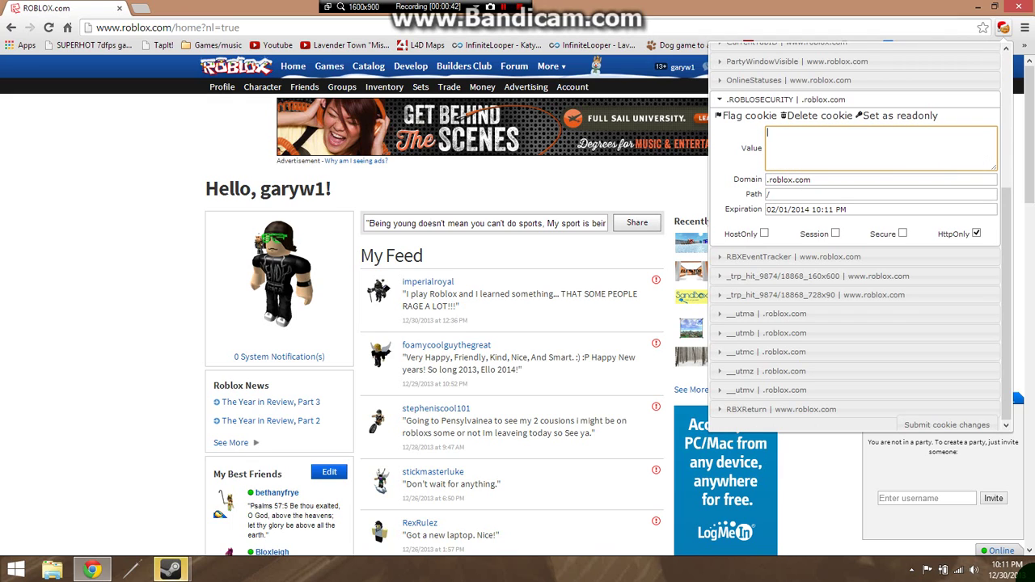
key("ctrl+v")
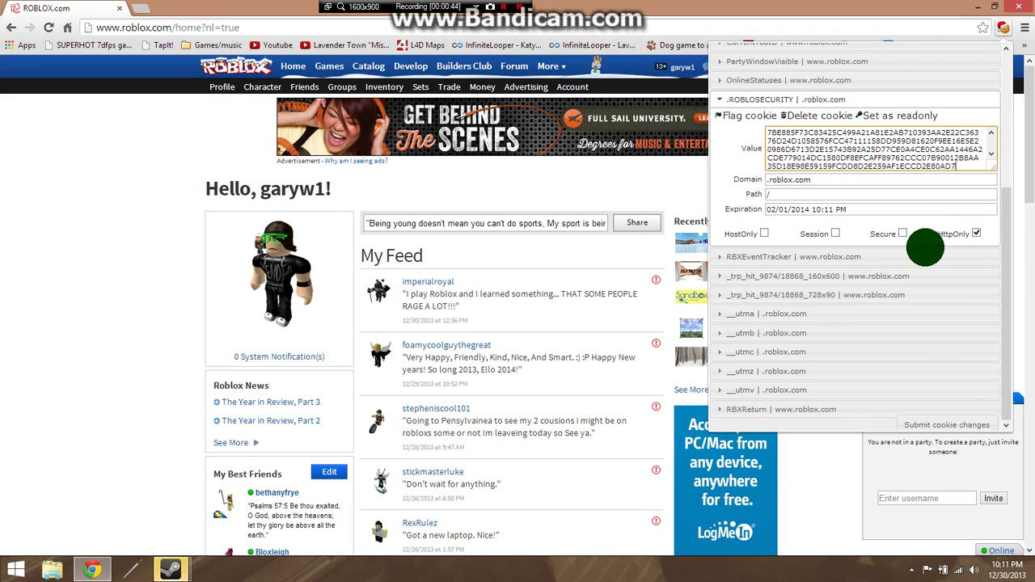
left_click(968, 424)
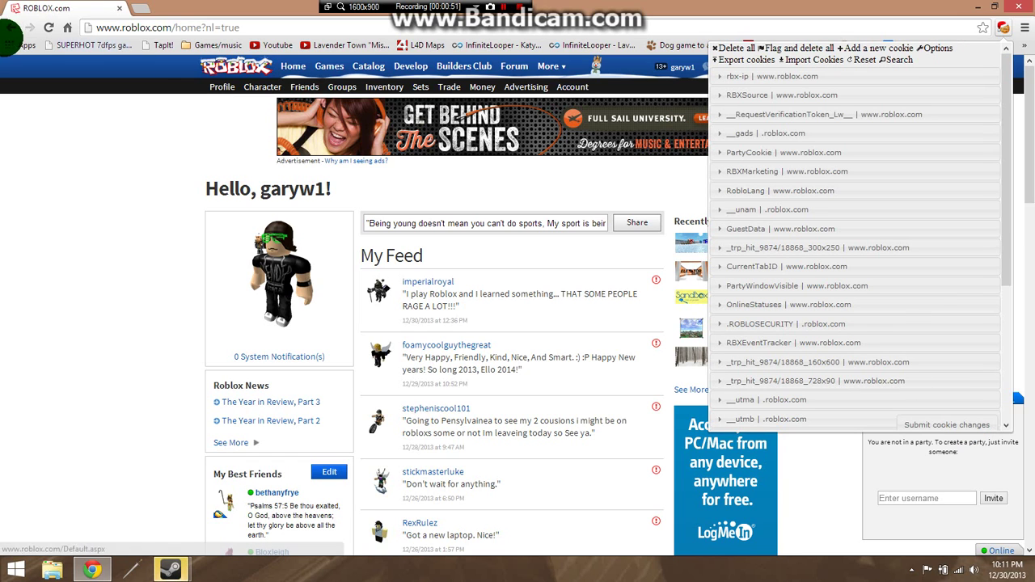
left_click(49, 27)
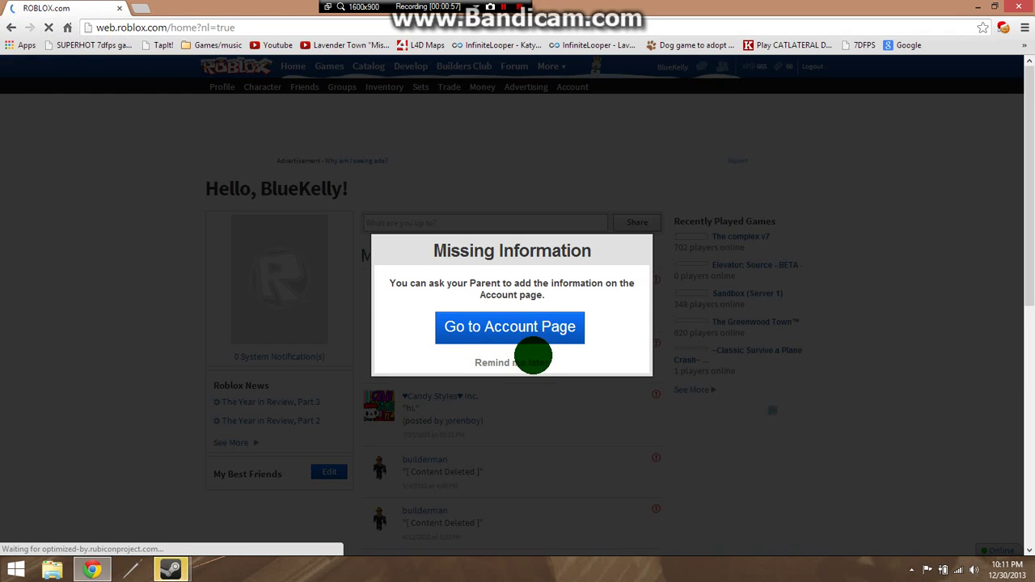
- Dismiss the missing-information notice, view a friend's profile, then return home and postpone the reminder
left_click(526, 363)
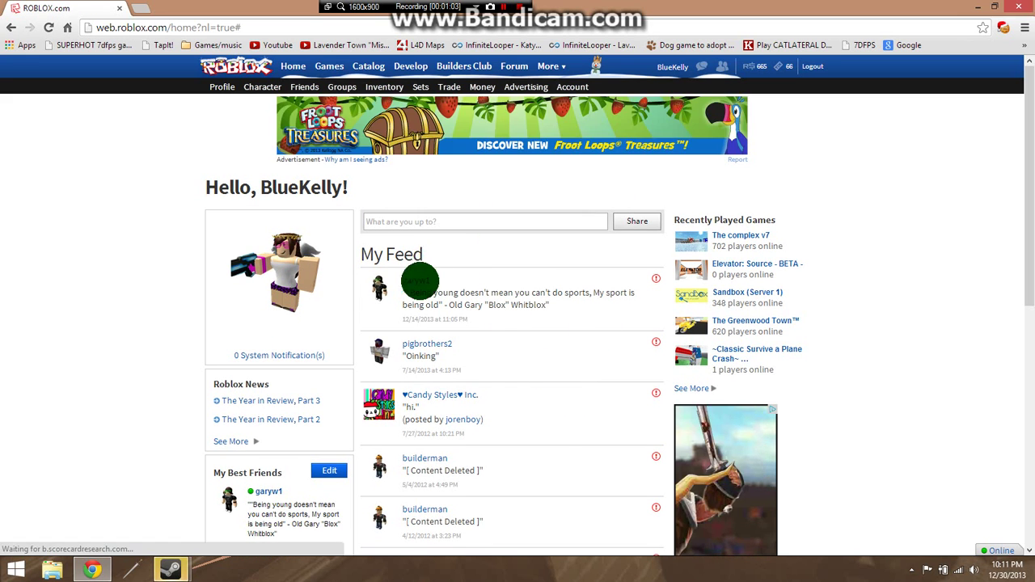
left_click(420, 282)
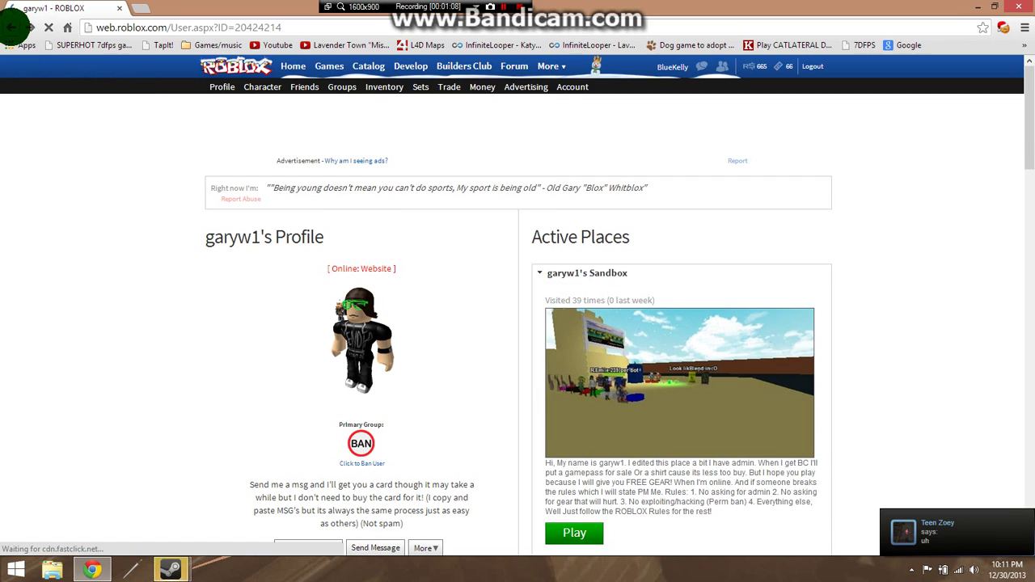
left_click(11, 26)
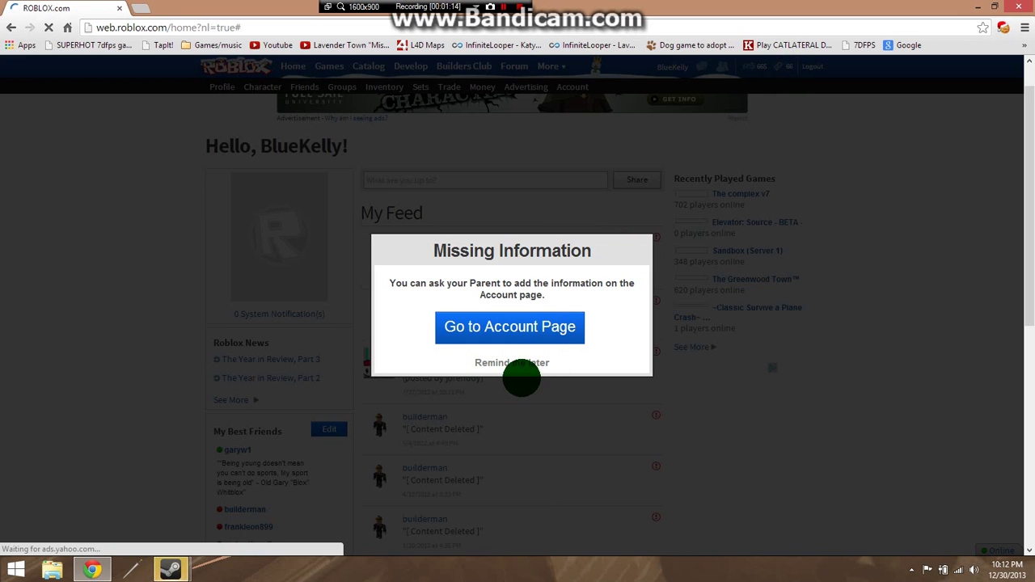
left_click(534, 366)
scroll(533, 365, "down", 4)
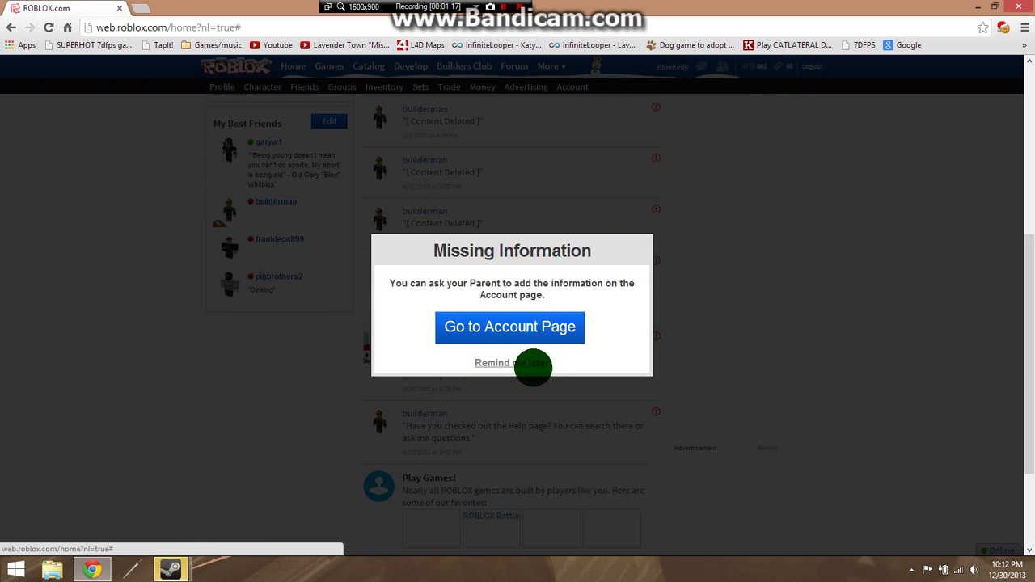
left_click(533, 365)
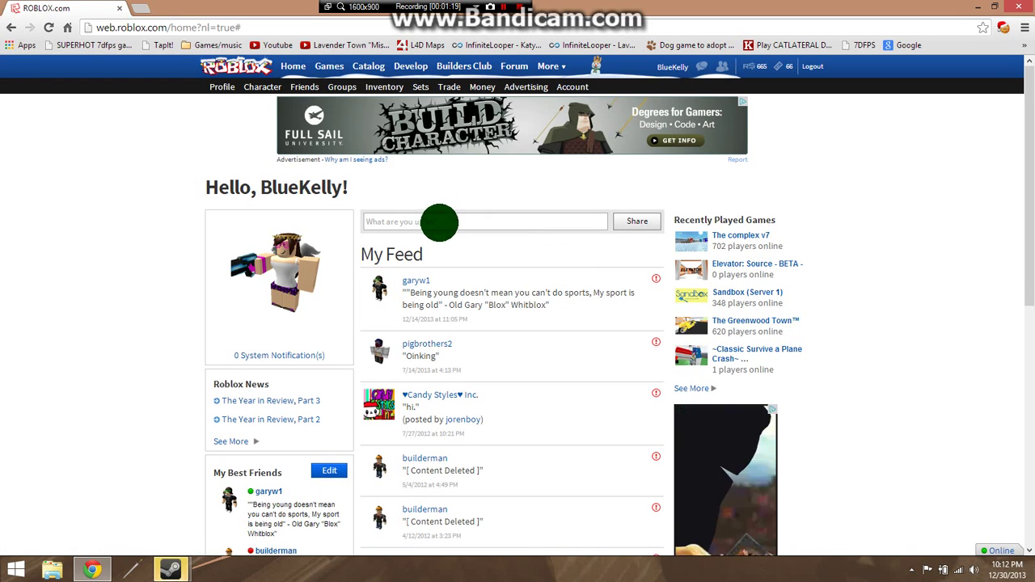
- Post a 'TROLOLOL I'VE BEEN HACKED BY' joke status, then erase the censored result
type("TROLOLOL I'VE BEEN HACKED BY P")
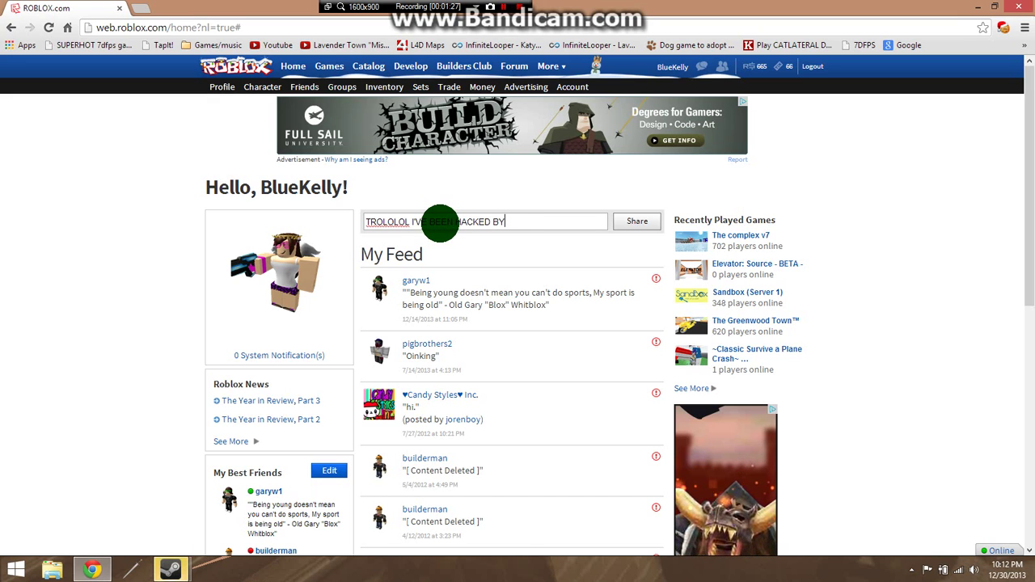
type("IGB")
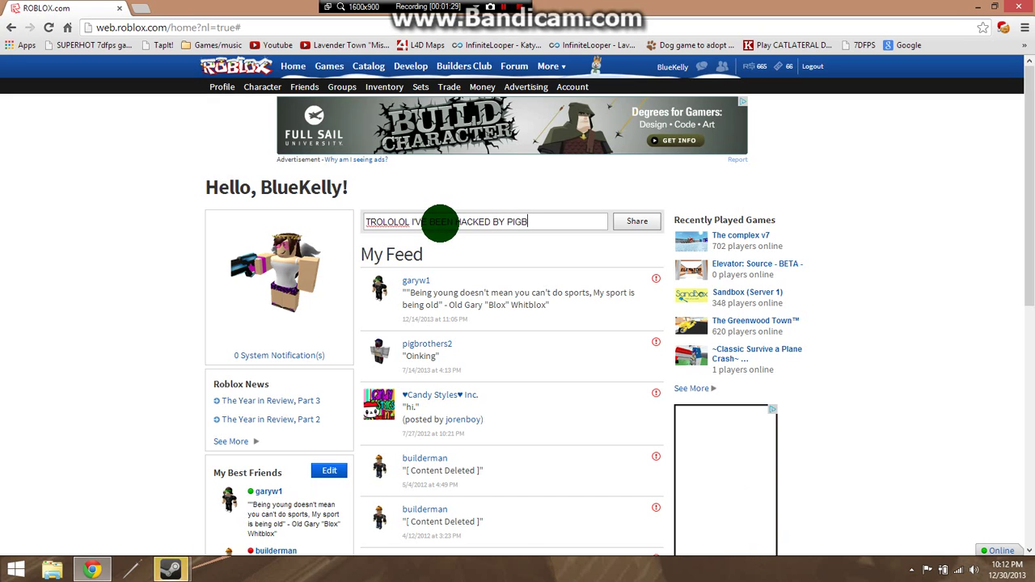
type("ROTHERS2")
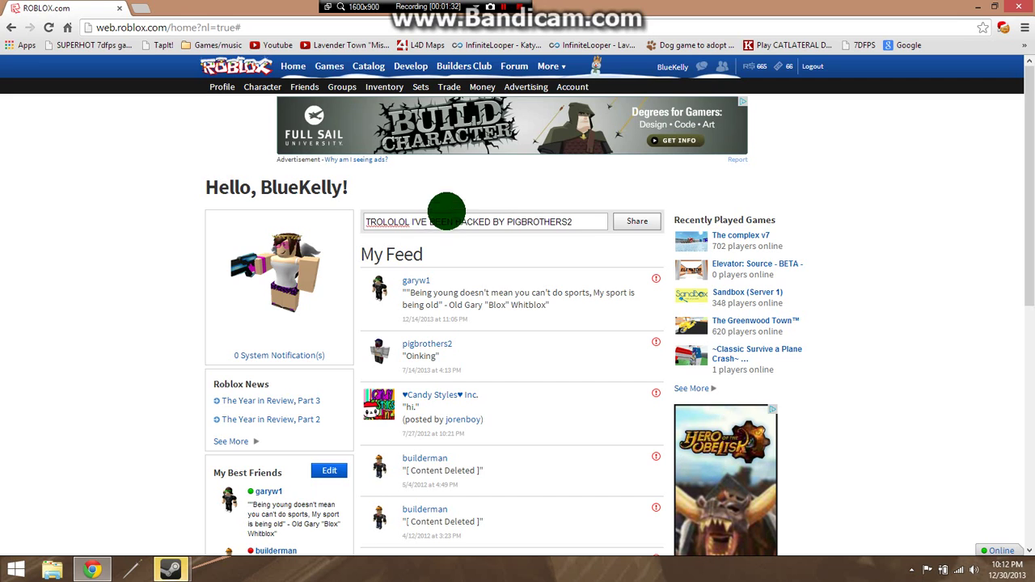
left_click(647, 222)
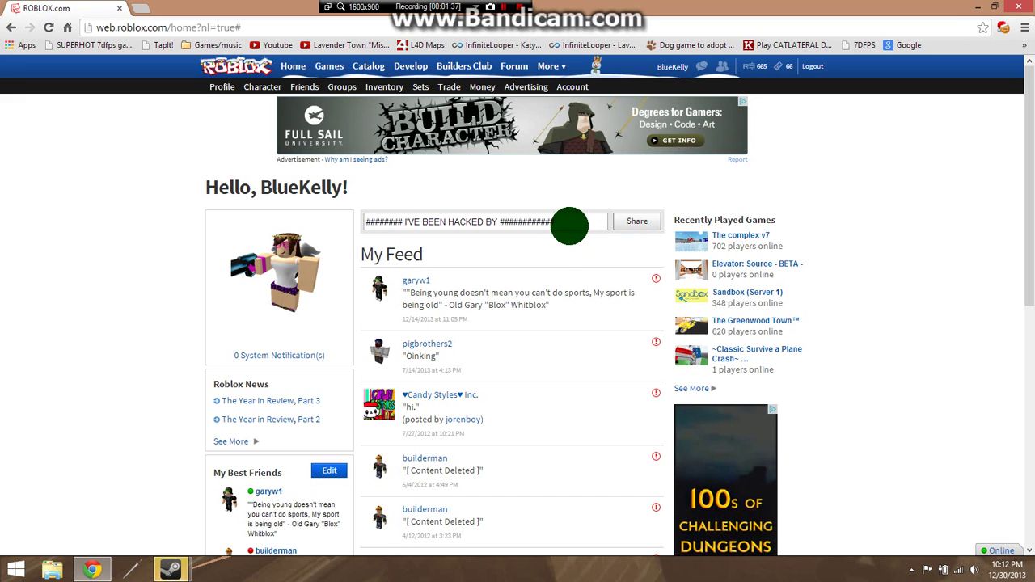
left_click_drag(555, 224, 177, 171)
key("BackSpace")
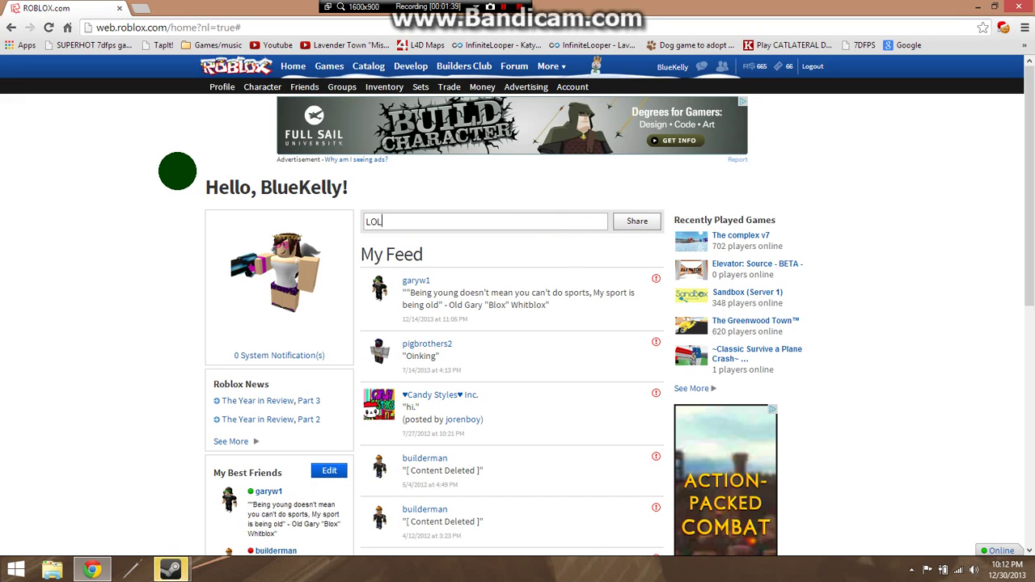
- Post a reworded 'LOL I'VE BEEN HACKED' status and start replacing its censored name
type("LOL I'VE BEEN HACKED ")
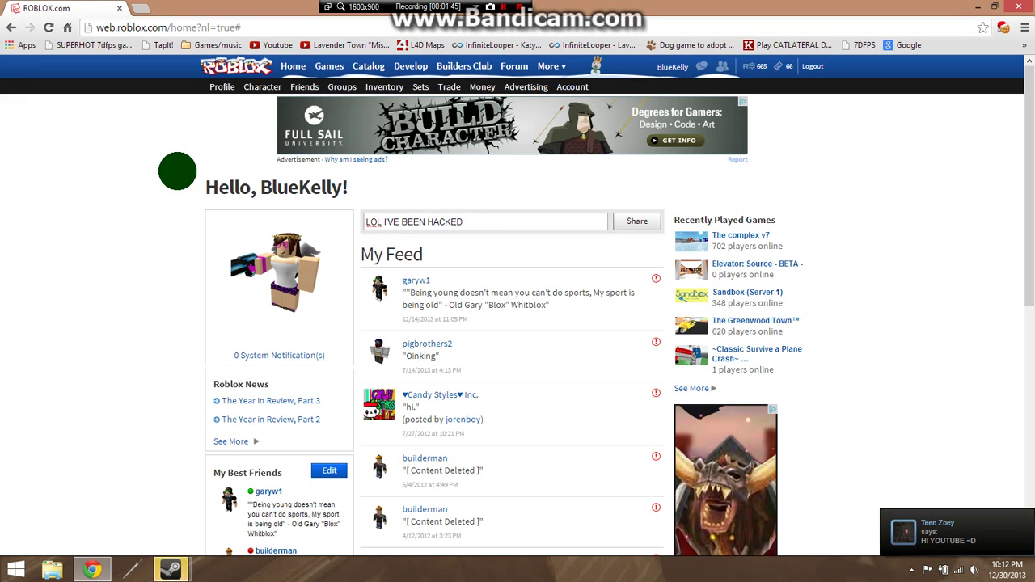
type("BY PIG BROTHERS 2 (NO S")
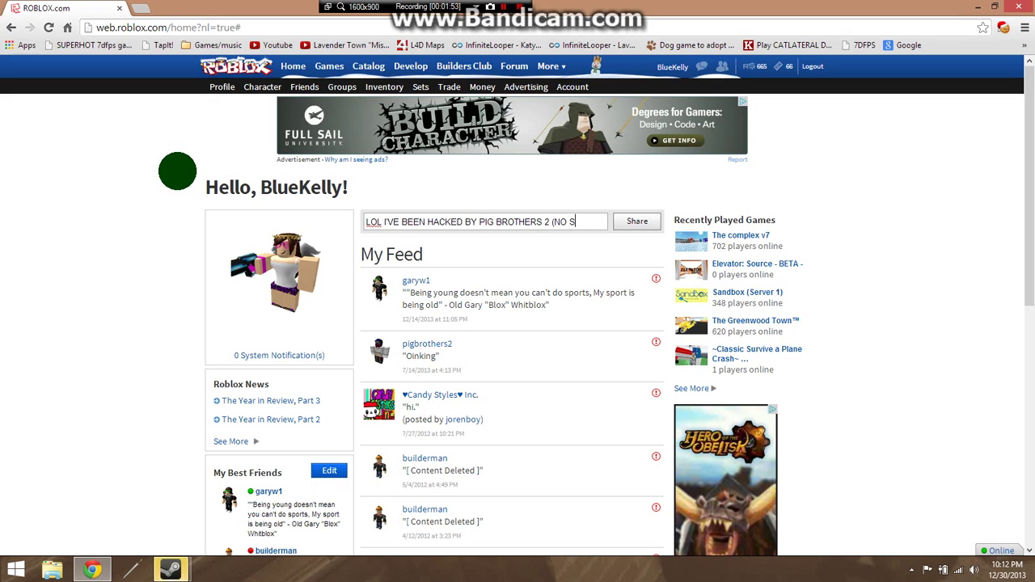
type("ES LOL")
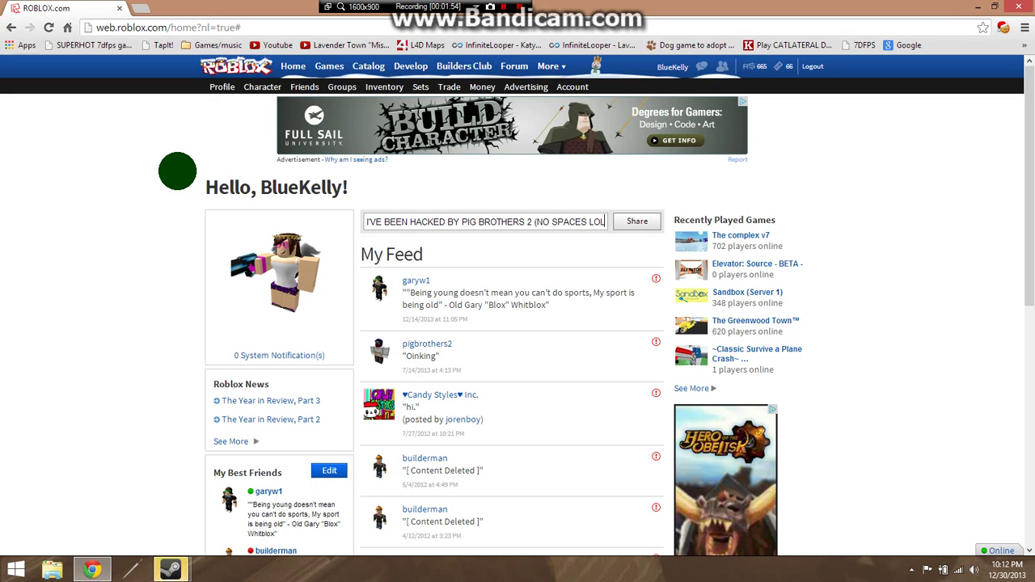
key("Return")
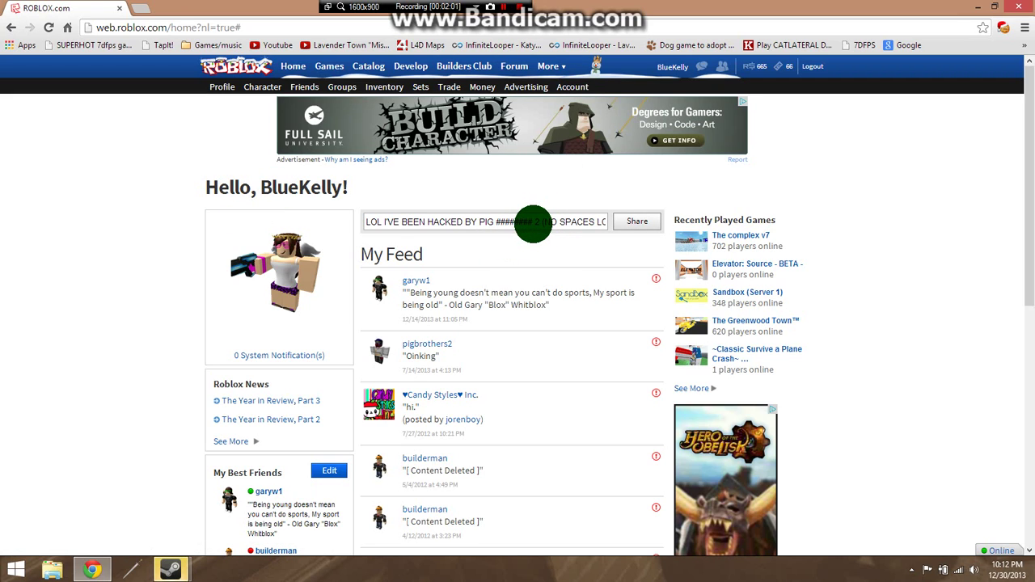
left_click_drag(533, 226, 505, 224)
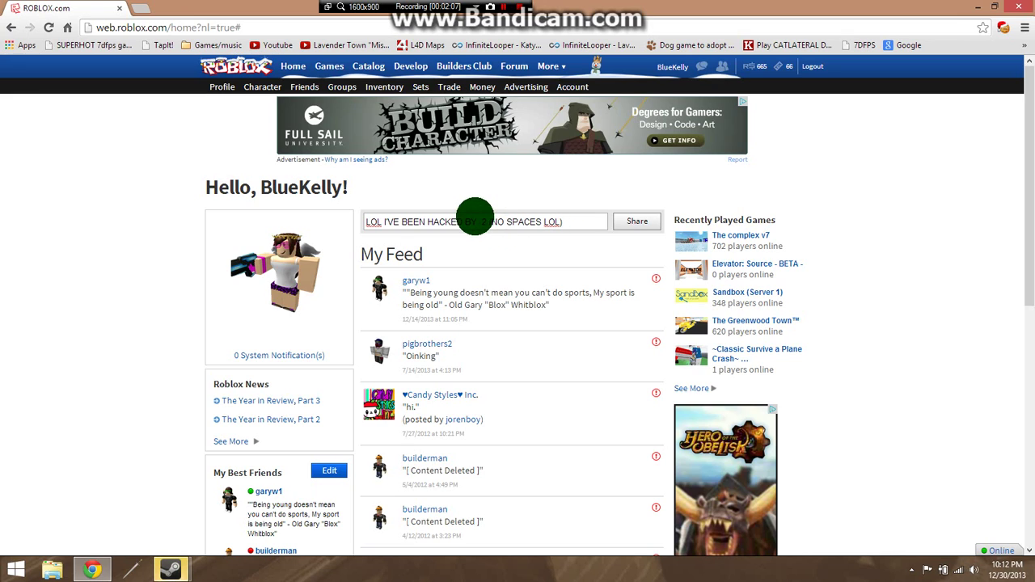
type("I")
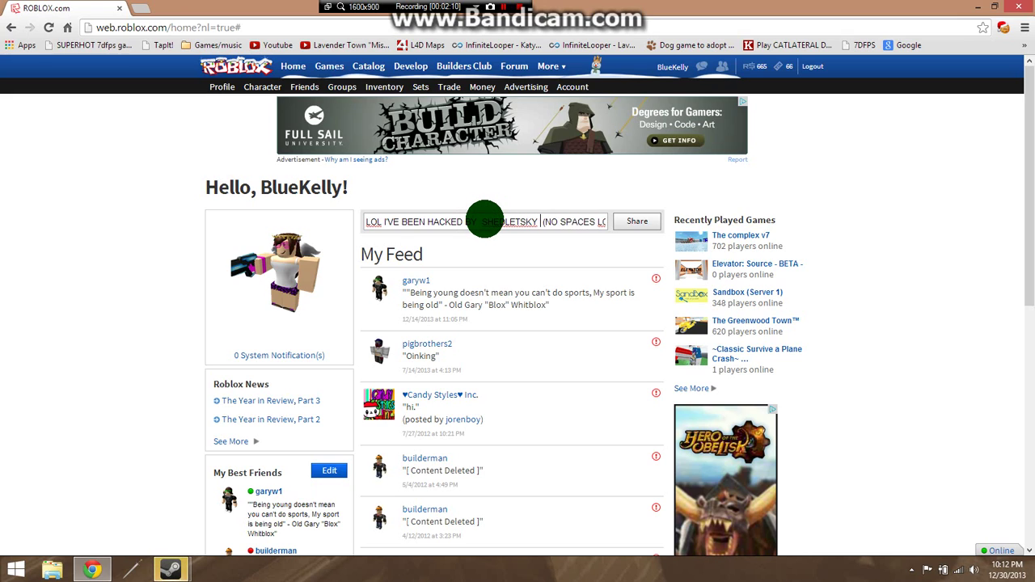
type(" LO")
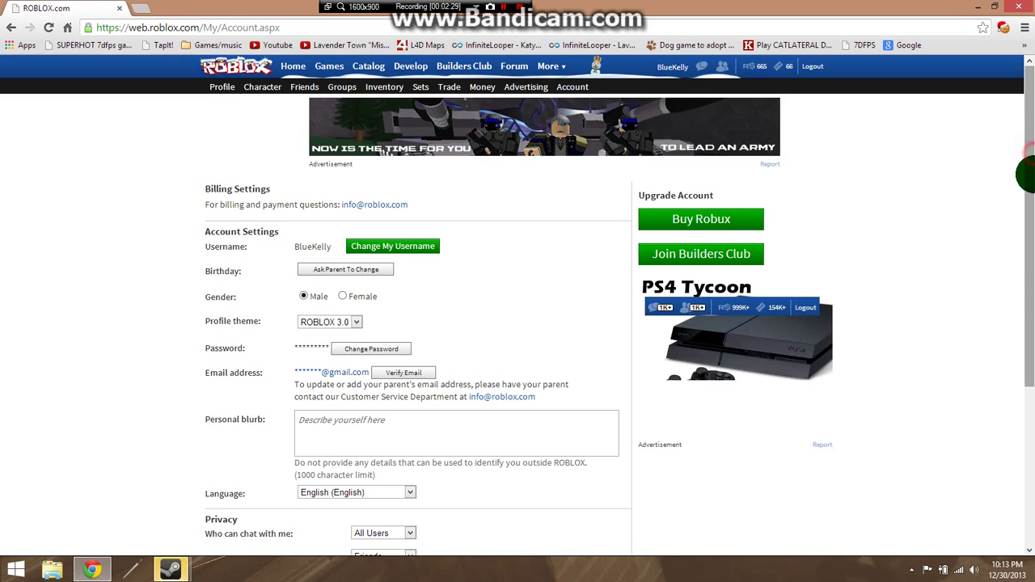
- Enter a 'told u I've been hacked' personal blurb, set language to Deutsch, and save
mouse_move(1025, 207)
left_mouse_down()
mouse_move(1025, 248)
mouse_move(1021, 240)
left_mouse_up()
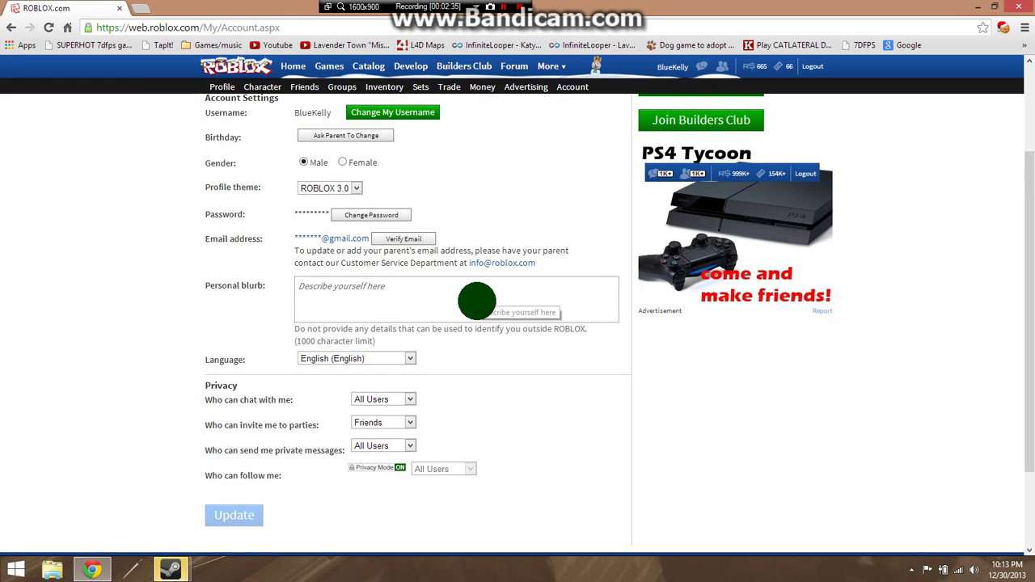
left_click(477, 300)
type("LOLOLOLOL I TOLD U I'VE BEN HACKED SO ;P LOLOLOLOLOLOLOLOLOLOLOLOL")
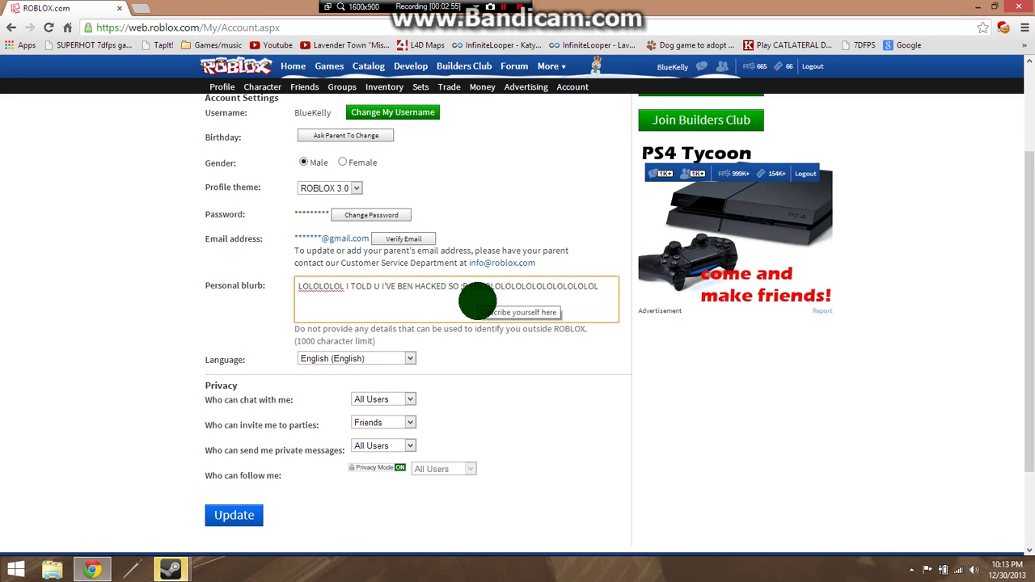
left_click(409, 358)
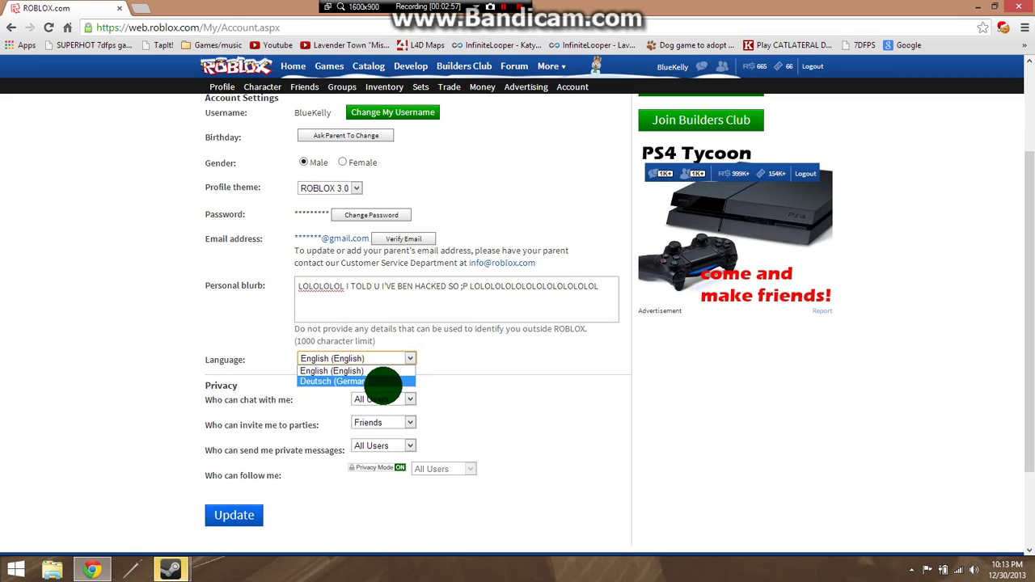
left_click(383, 382)
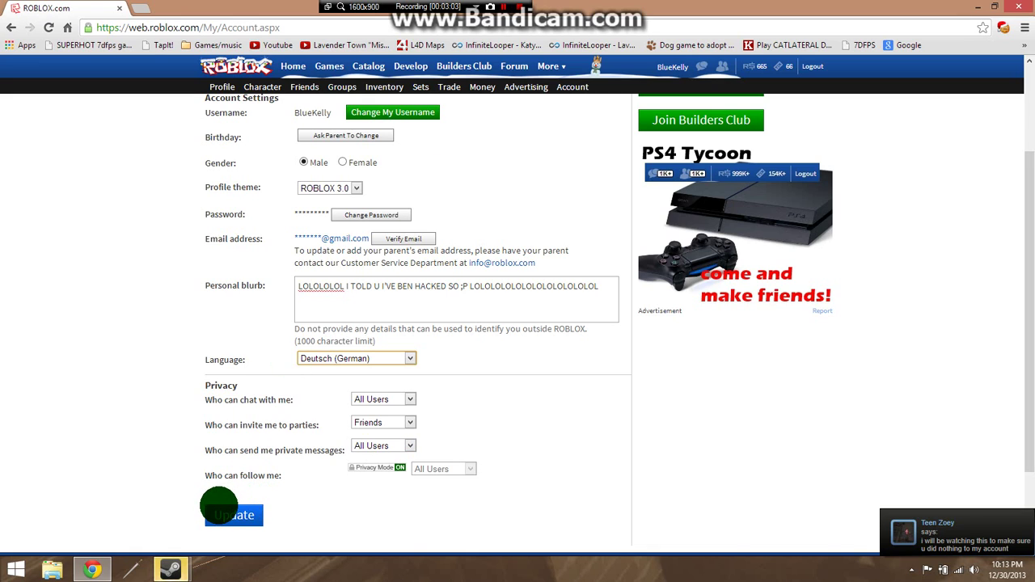
left_click(223, 511)
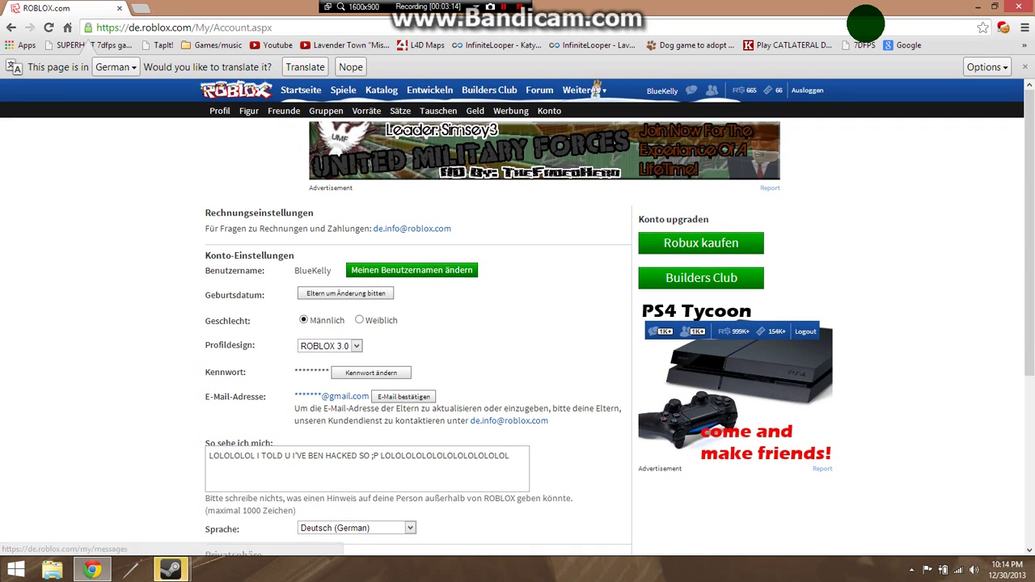
- Decline Chrome's translation and scroll through the German settings page to confirm the blurb
left_click(1025, 66)
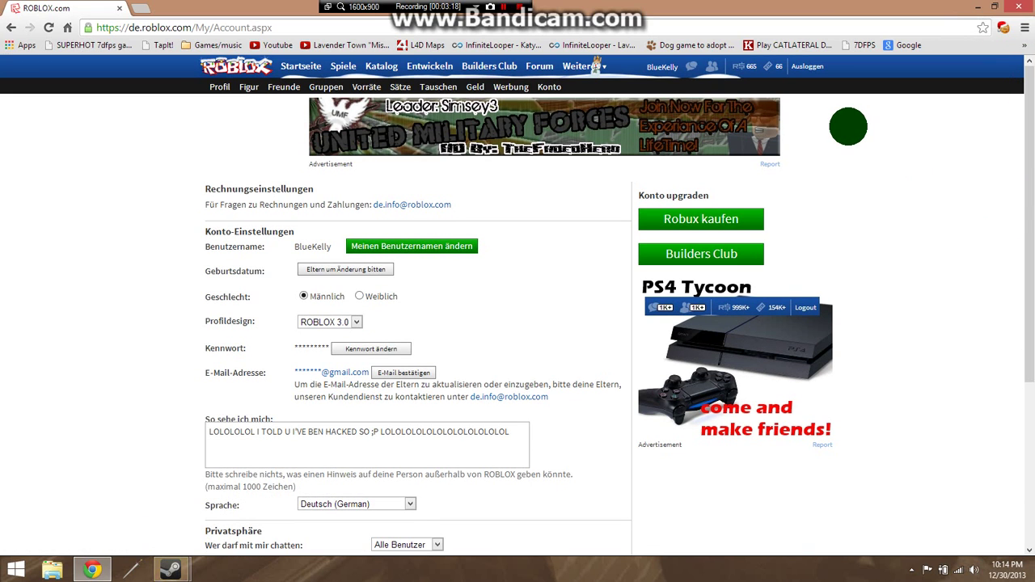
left_click_drag(1027, 189, 1023, 500)
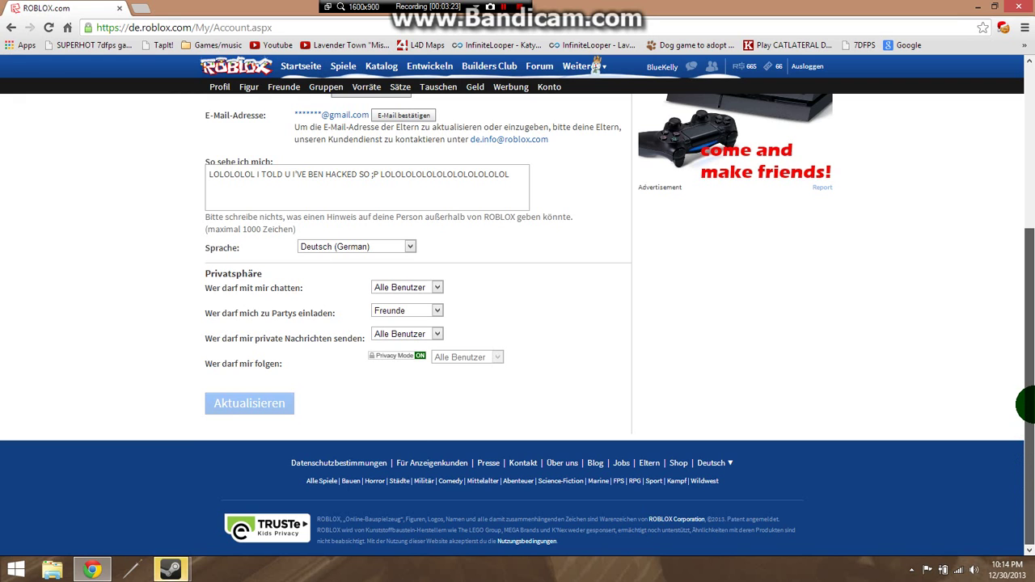
scroll(1026, 315, "up", 2)
left_click_drag(1026, 281, 1025, 129)
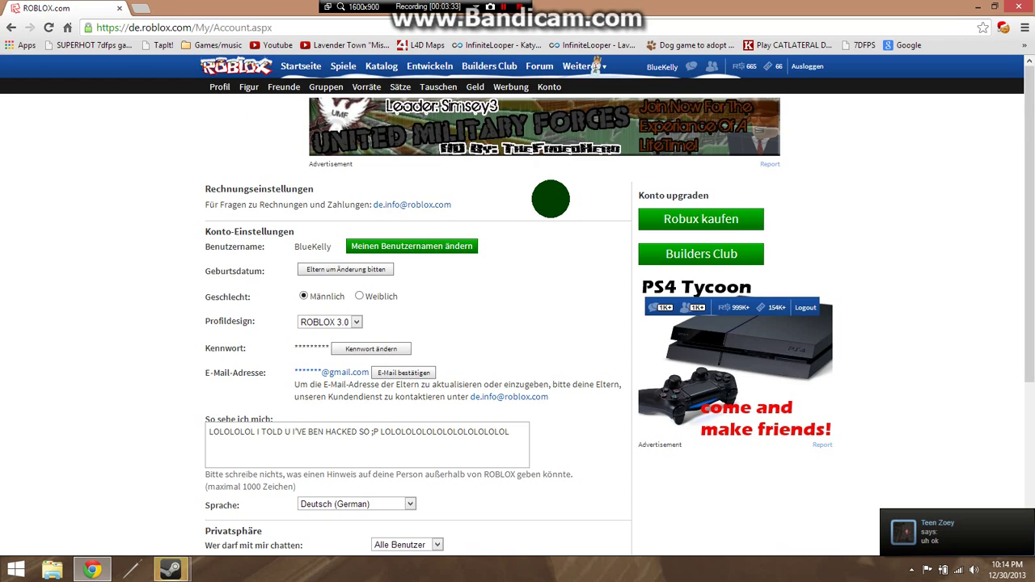
scroll(551, 203, "down", 1)
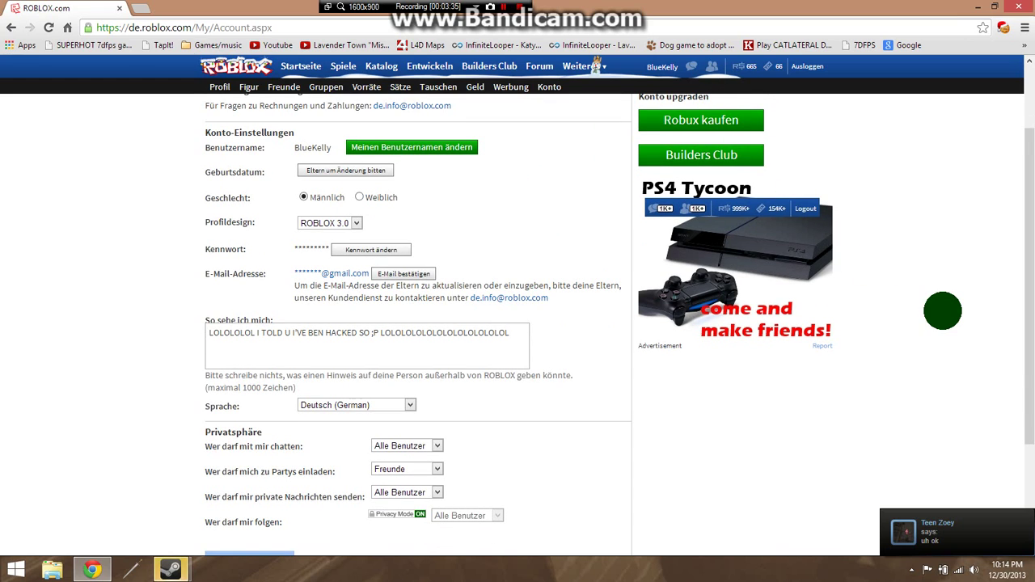